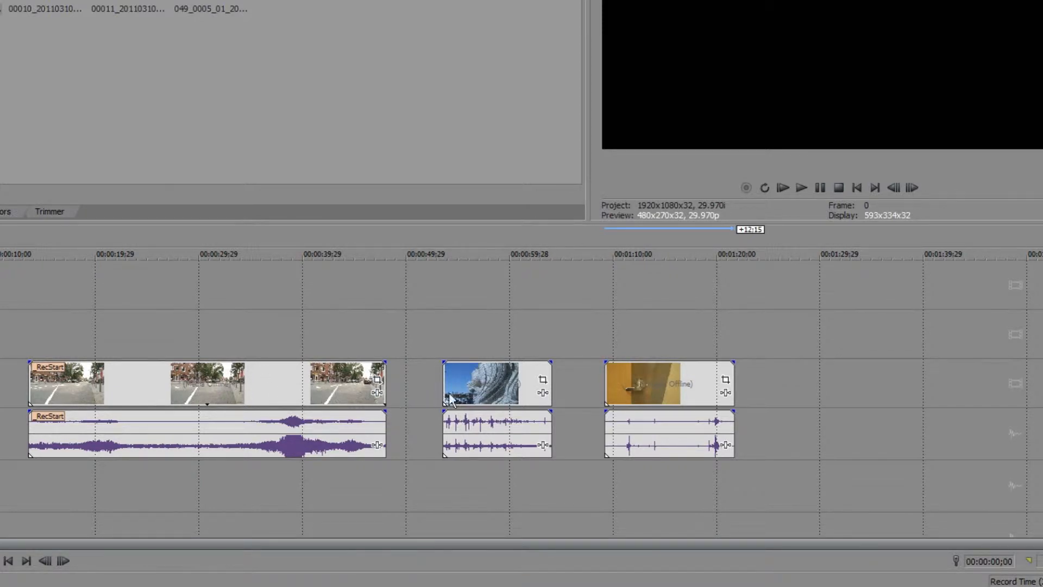
# - Reorder the clips by moving the statue clip to about 1:36 and the door clip to about 1:16 on the timeline
pyautogui.moveTo(477, 384); pyautogui.dragTo(917, 379)
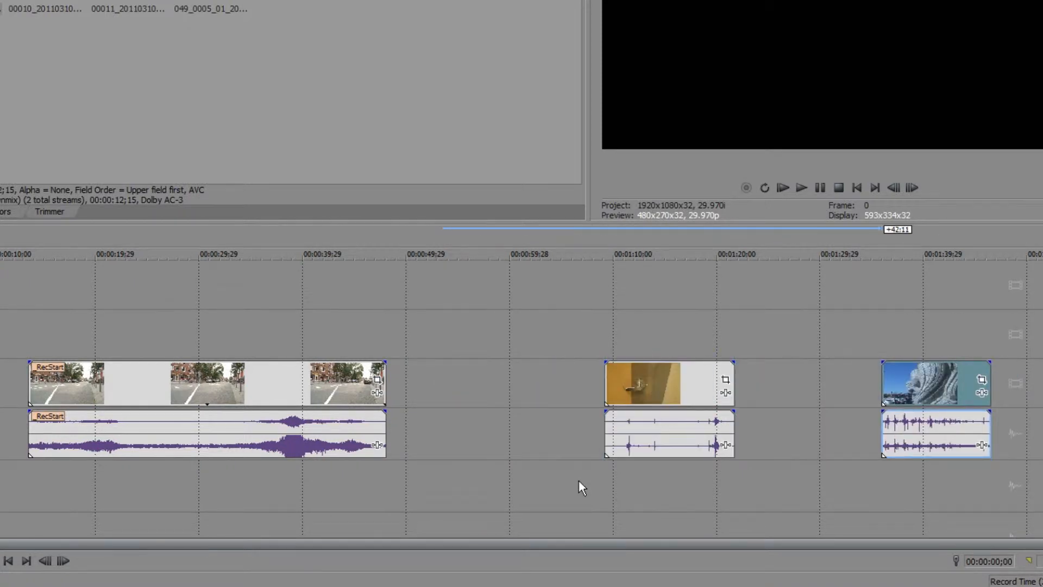
pyautogui.moveTo(663, 389); pyautogui.dragTo(572, 397)
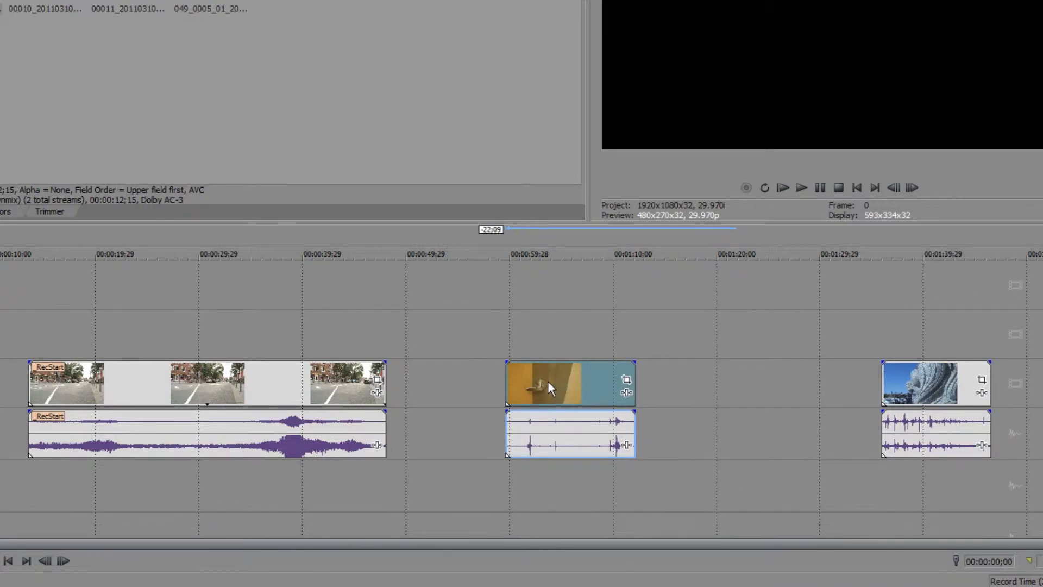
pyautogui.moveTo(549, 380); pyautogui.dragTo(720, 382)
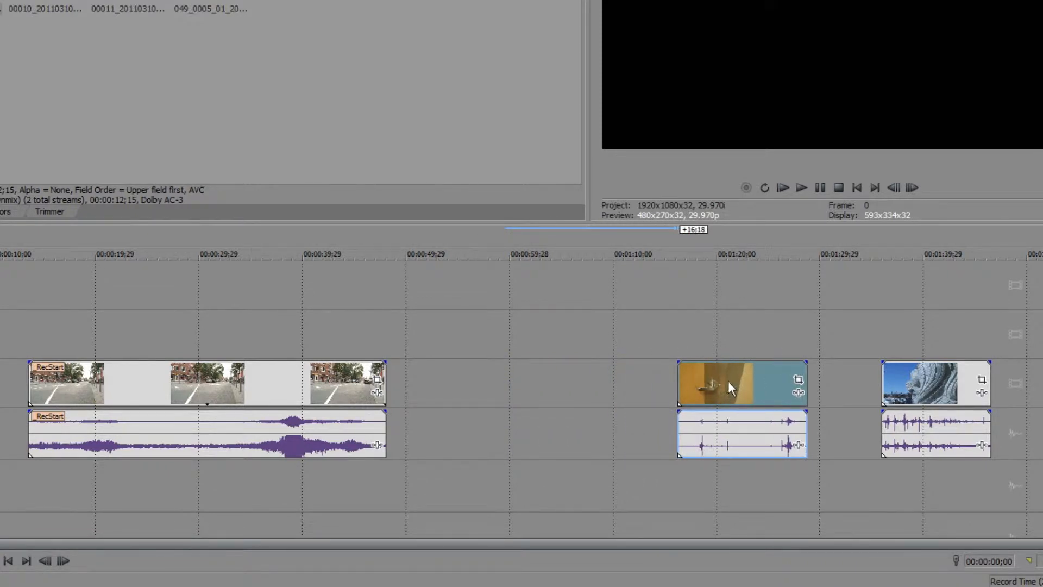
pyautogui.rightClick(728, 377)
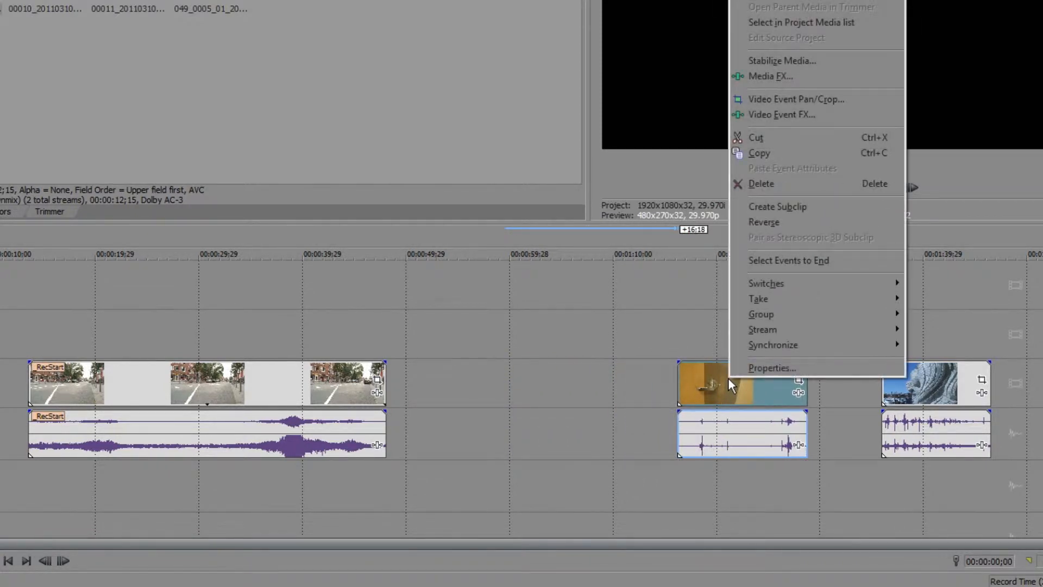
pyautogui.moveTo(771, 315)
pyautogui.click(710, 387)
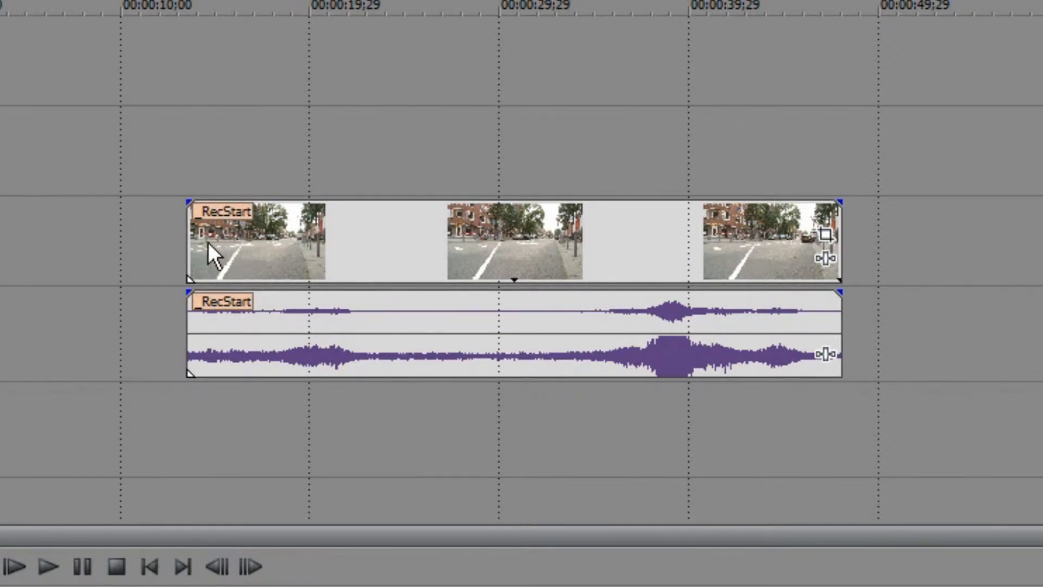
# - Trim the street clip so it starts at about 0:22 and ends at about 0:41
pyautogui.click(188, 239)
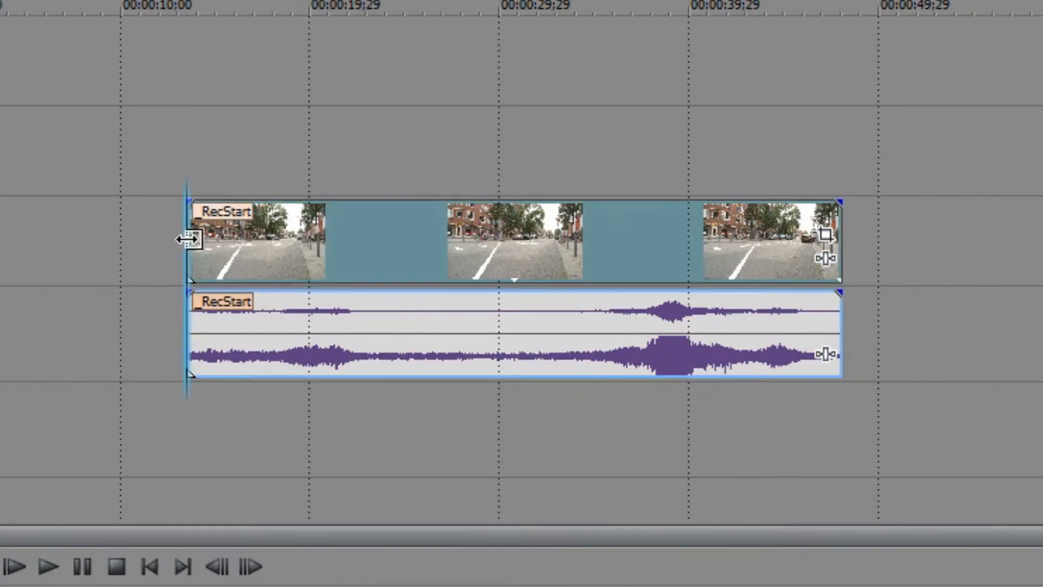
pyautogui.moveTo(194, 239); pyautogui.dragTo(481, 259)
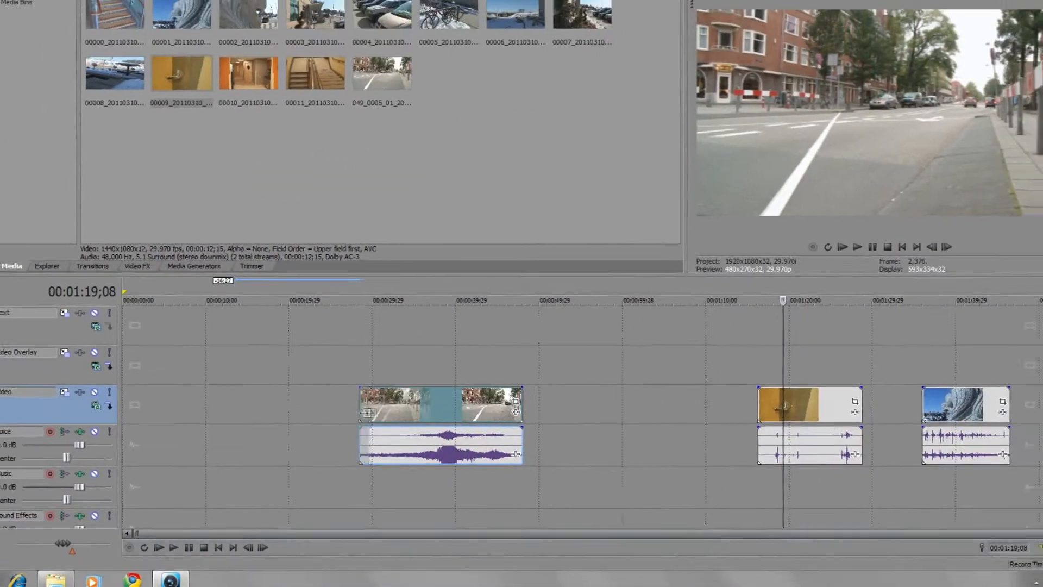
pyautogui.moveTo(367, 411); pyautogui.dragTo(302, 425)
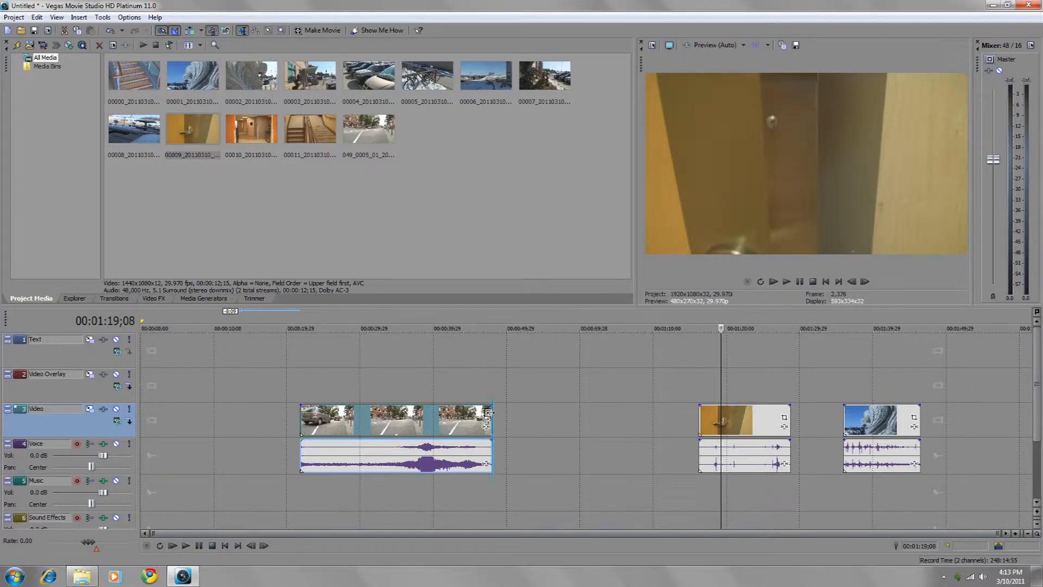
pyautogui.moveTo(486, 414); pyautogui.dragTo(439, 416)
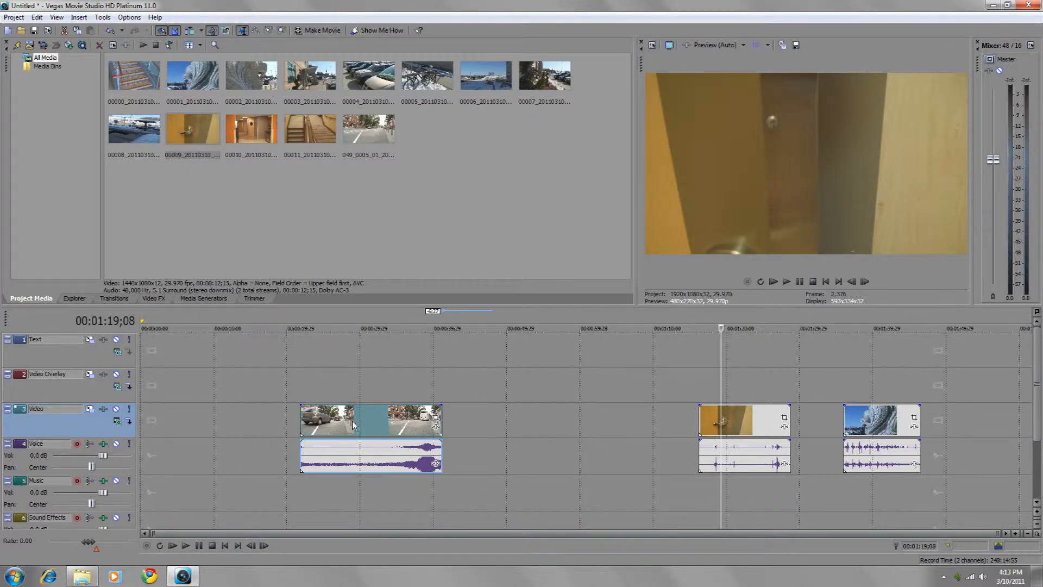
# - Split the street clip at 00:00:30;05 and trim the start of the second piece to about 0:37
pyautogui.click(360, 419)
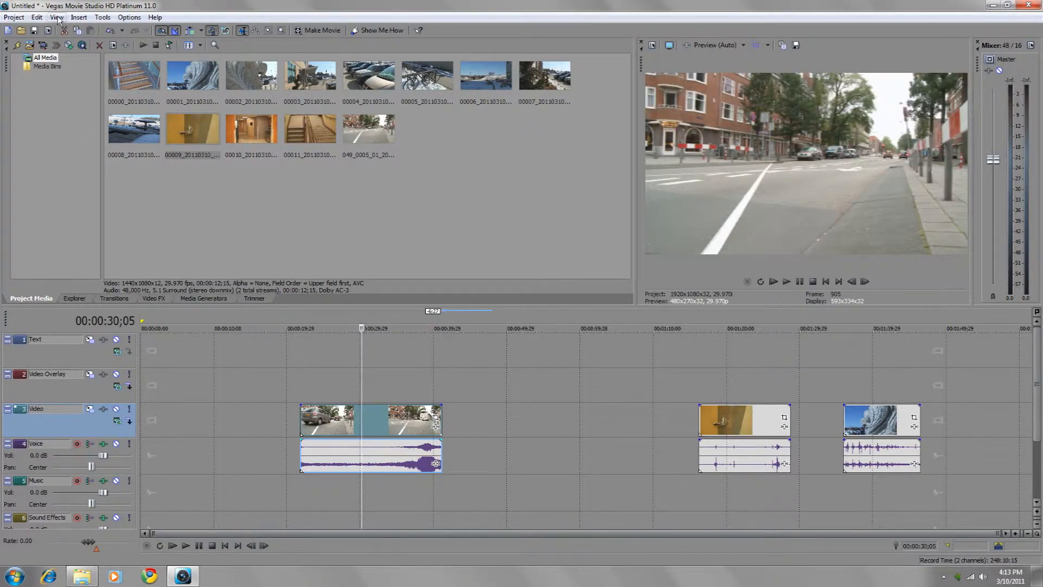
pyautogui.click(37, 17)
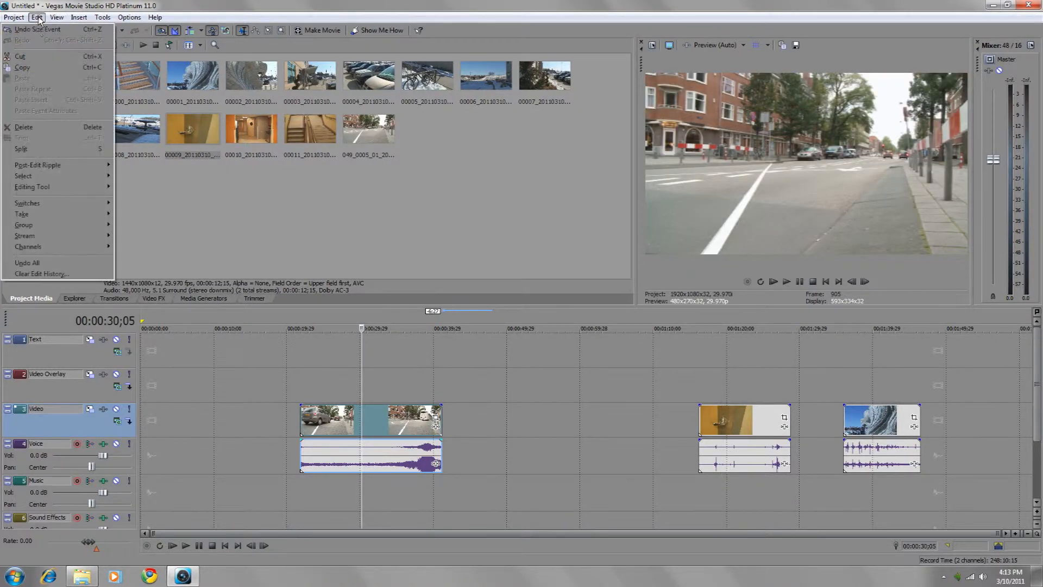
pyautogui.click(29, 150)
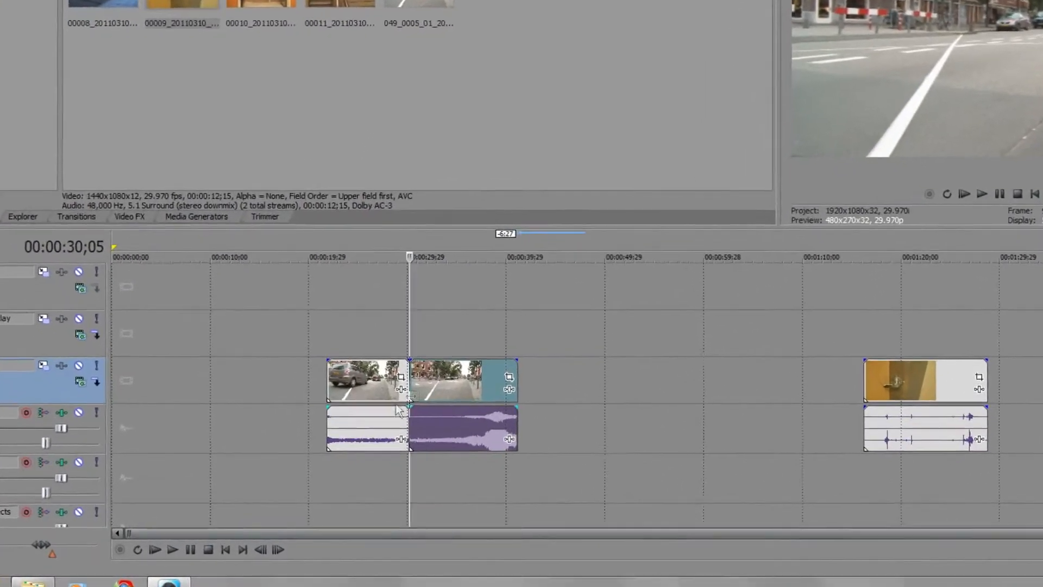
pyautogui.click(382, 345)
pyautogui.click(471, 352)
pyautogui.click(415, 352)
pyautogui.click(470, 352)
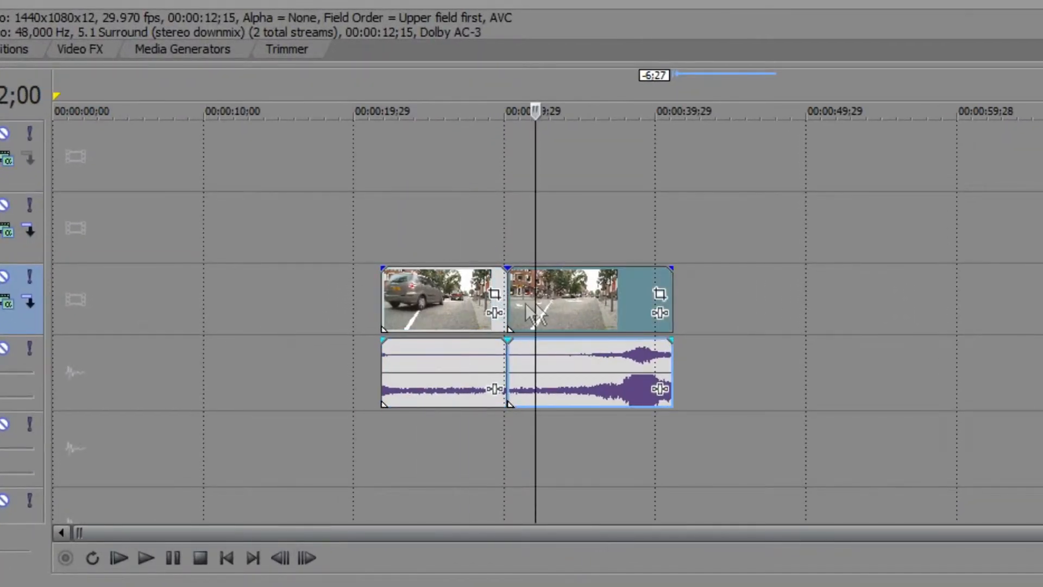
pyautogui.moveTo(508, 300); pyautogui.dragTo(619, 304)
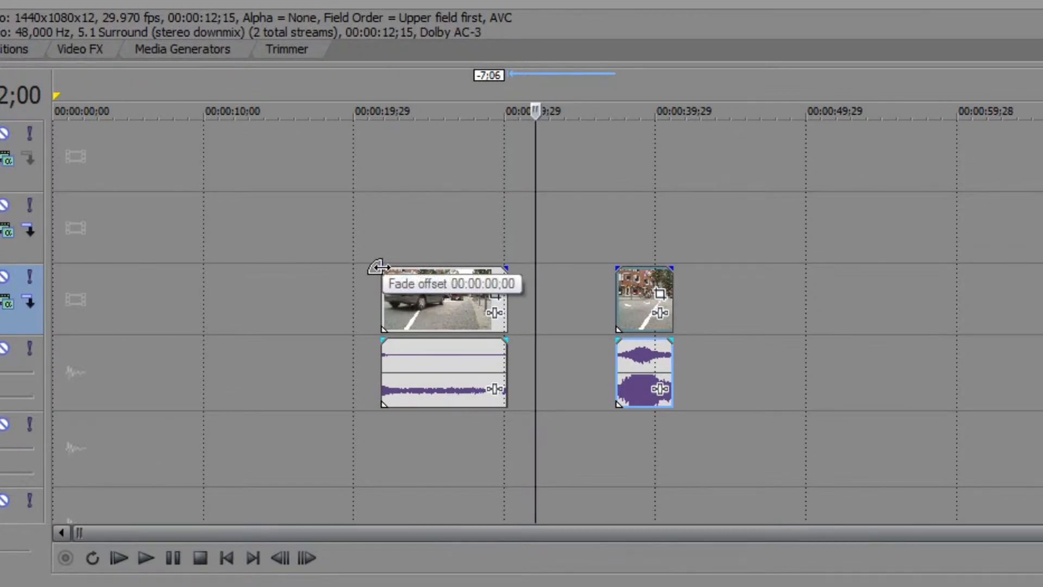
# - Add fade-ins and fade-outs to the video and audio of both street clip pieces
pyautogui.moveTo(379, 266); pyautogui.dragTo(415, 267)
pyautogui.moveTo(506, 266); pyautogui.dragTo(474, 270)
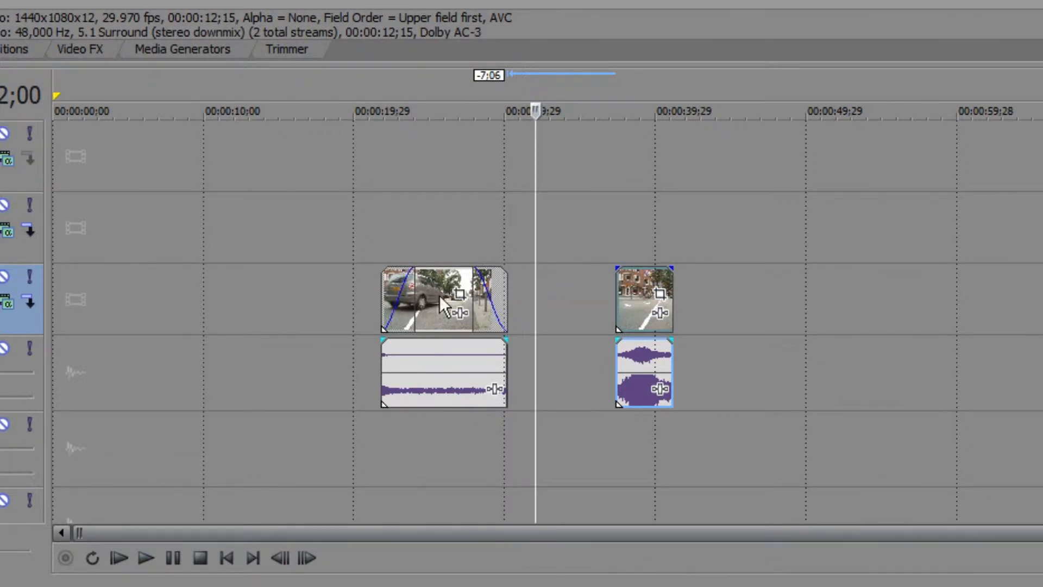
pyautogui.moveTo(382, 340); pyautogui.dragTo(410, 343)
pyautogui.moveTo(510, 342); pyautogui.dragTo(470, 343)
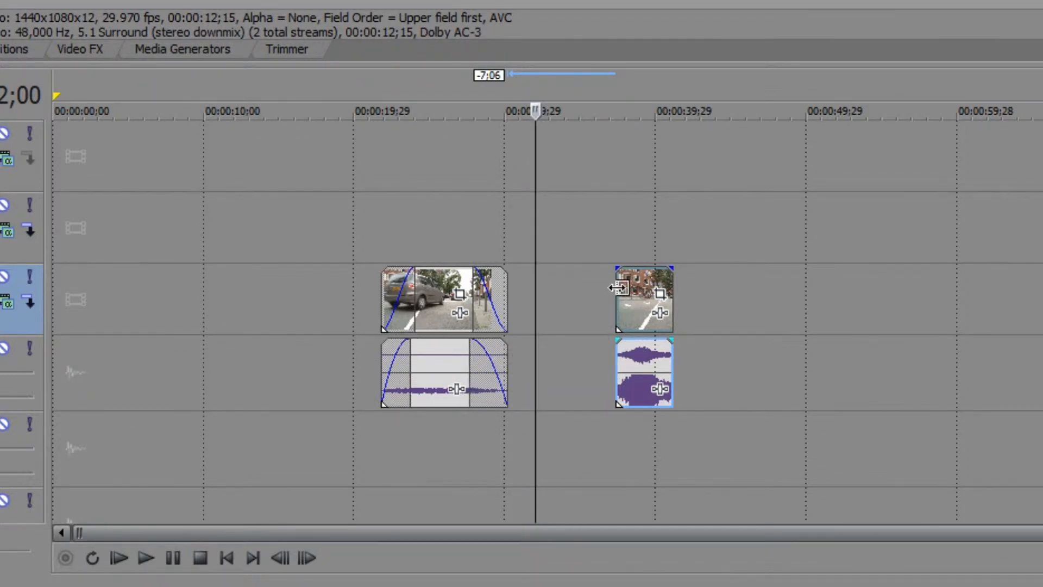
pyautogui.moveTo(617, 267); pyautogui.dragTo(652, 267)
pyautogui.moveTo(617, 338); pyautogui.dragTo(650, 348)
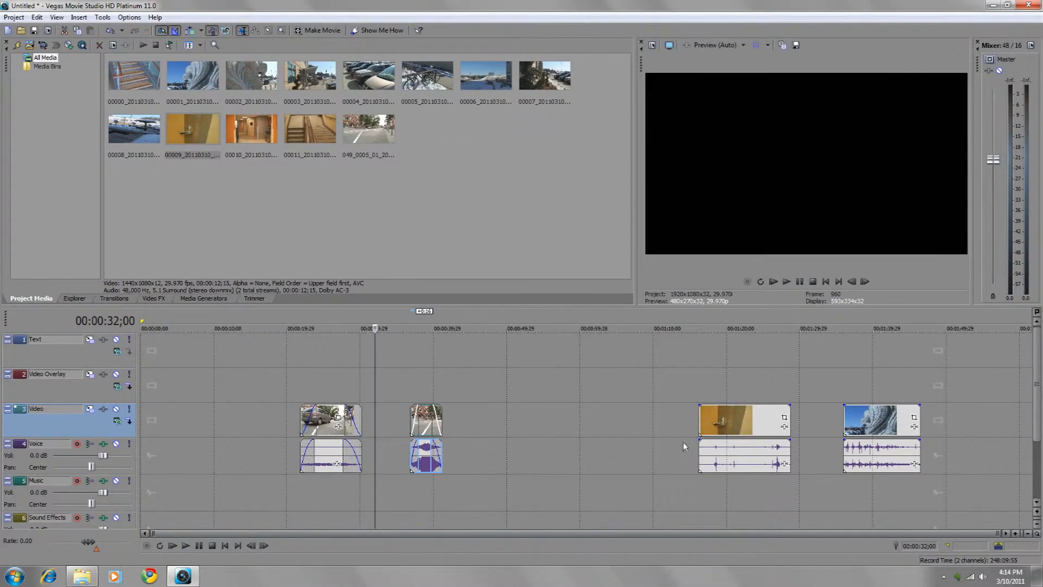
# - Move the door clip to about 0:45 and place the statue clip directly against its end
pyautogui.moveTo(755, 419); pyautogui.dragTo(526, 412)
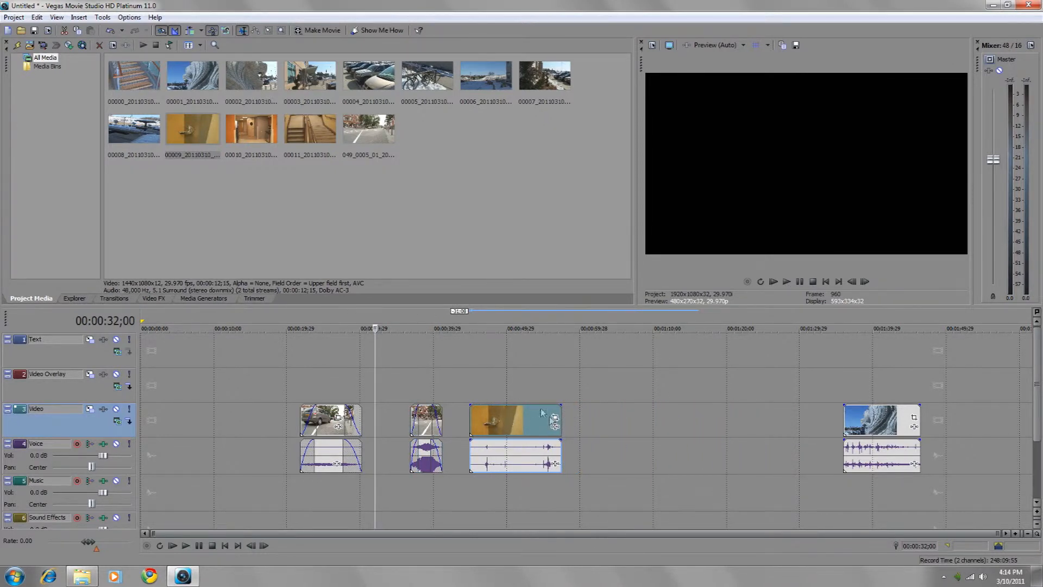
pyautogui.click(903, 423)
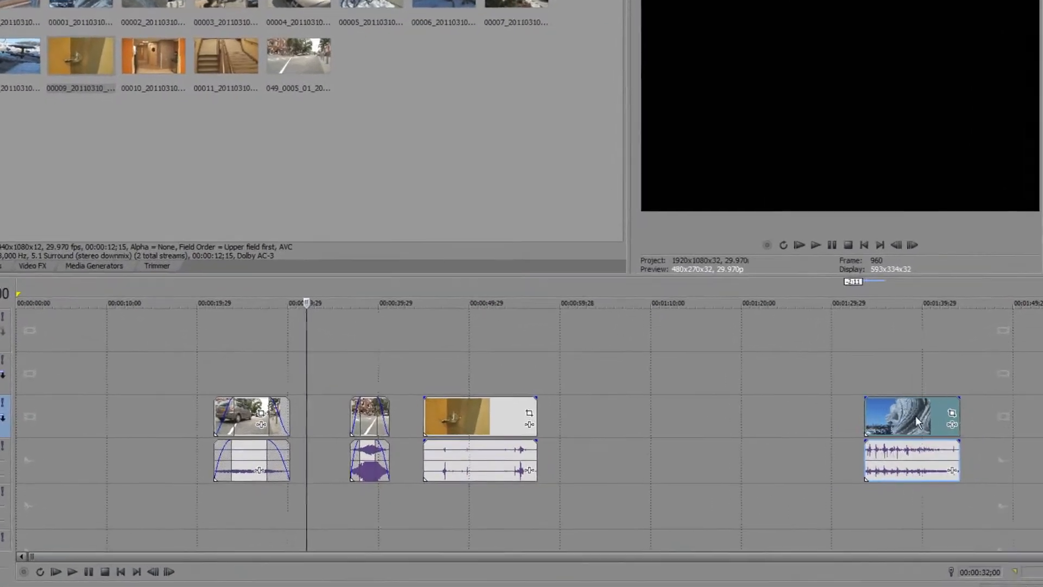
pyautogui.moveTo(915, 416); pyautogui.dragTo(702, 409)
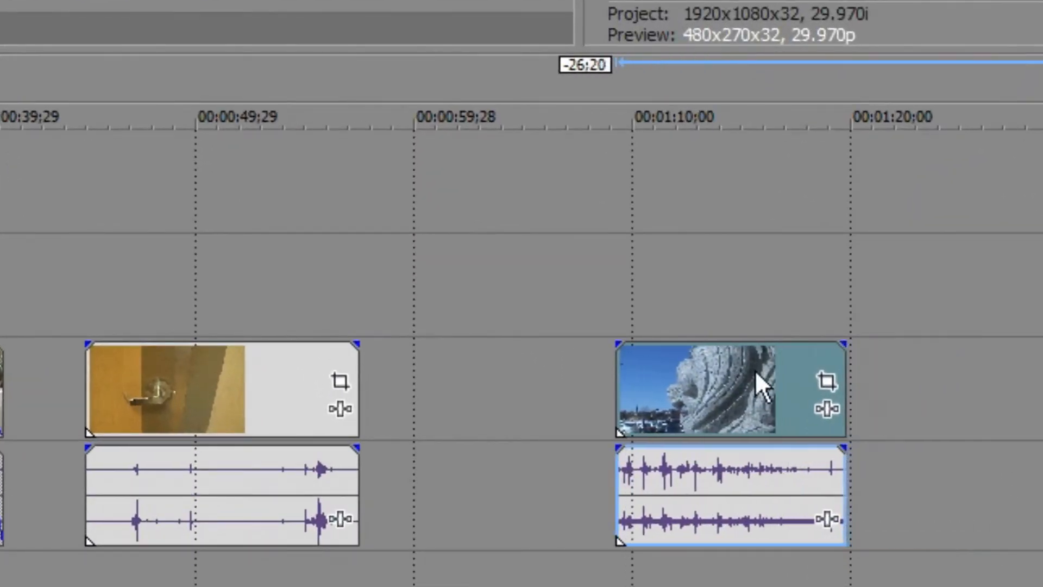
pyautogui.moveTo(755, 369); pyautogui.dragTo(517, 372)
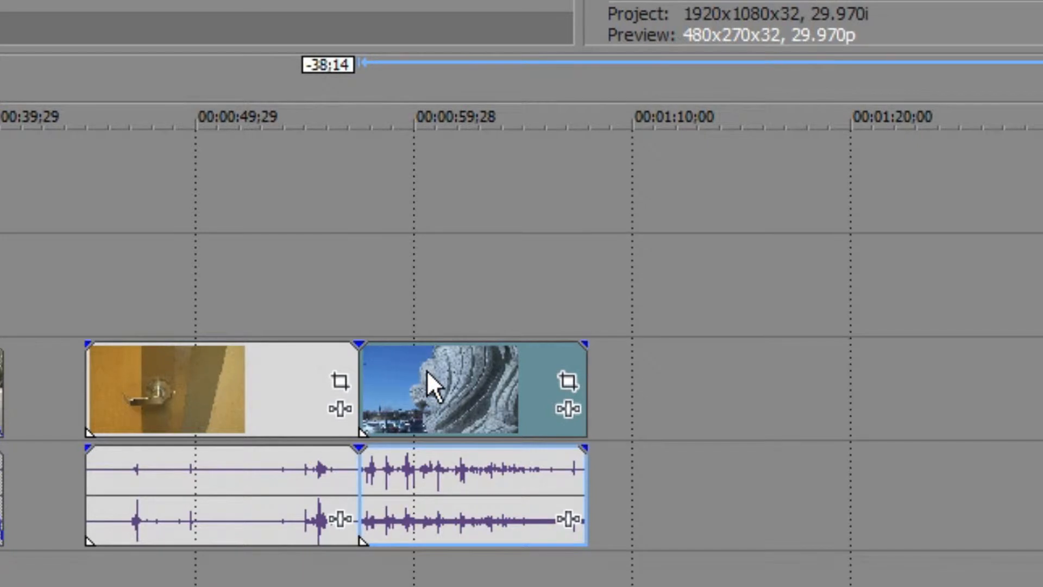
# - Play back the cut between the door and statue clips, and return the cursor to about 0:51 in the door clip
pyautogui.click(319, 364)
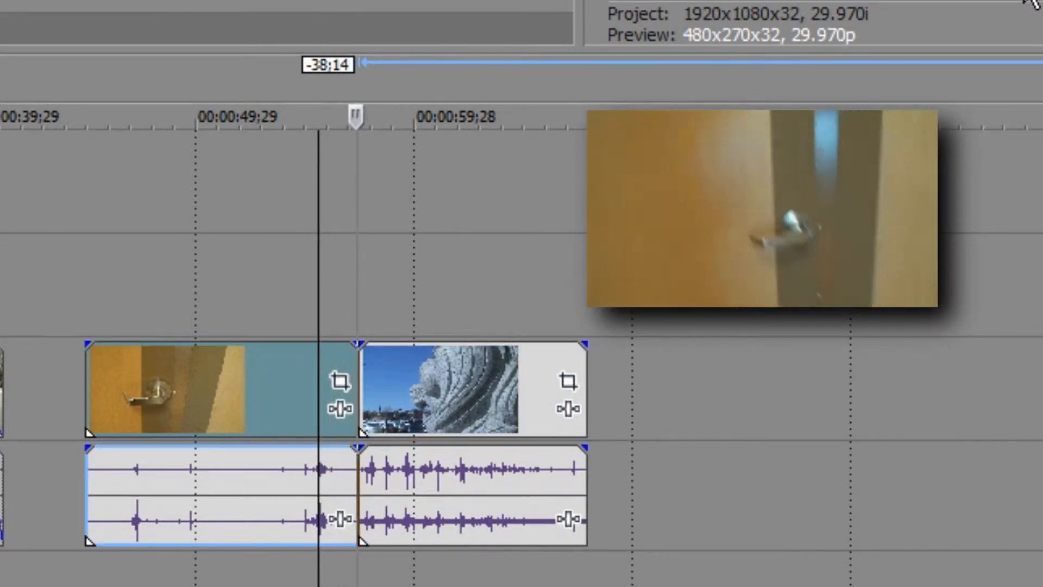
pyautogui.press('space')
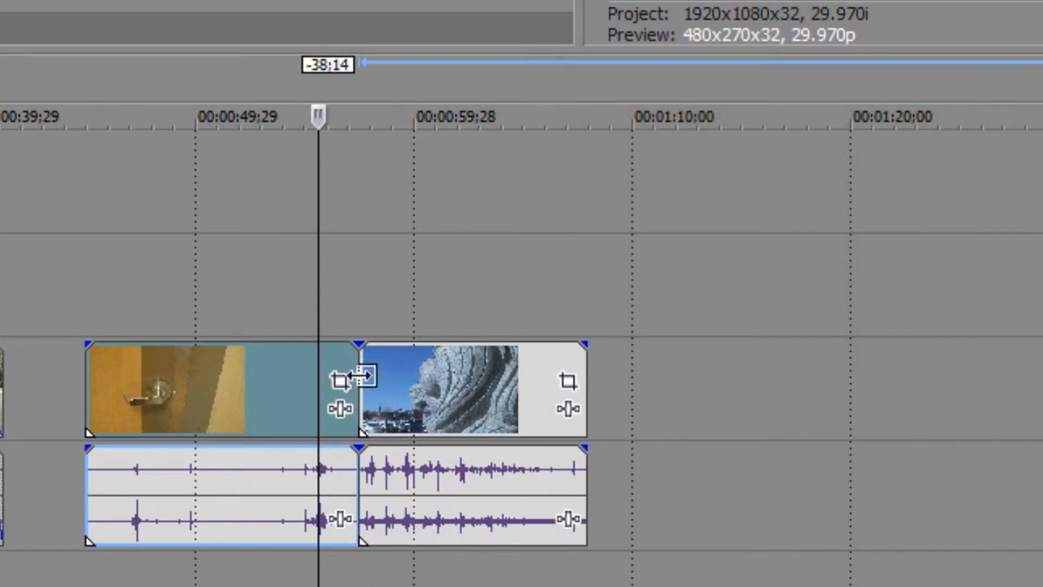
pyautogui.click(228, 378)
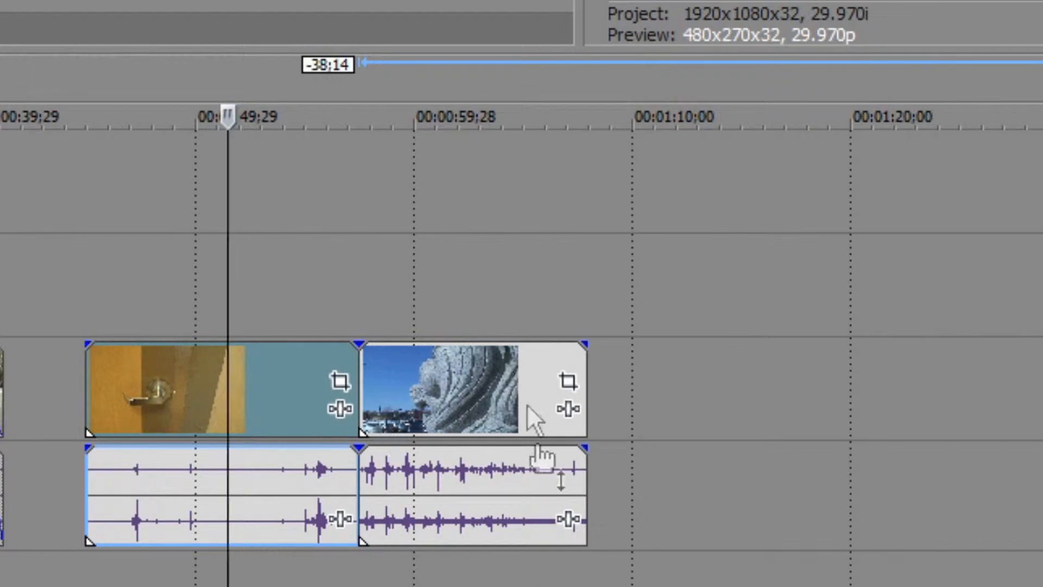
# - Overlap the statue clip onto the end of the door clip by 3;17 to create a crossfade, and play it back
pyautogui.moveTo(437, 423); pyautogui.dragTo(393, 390)
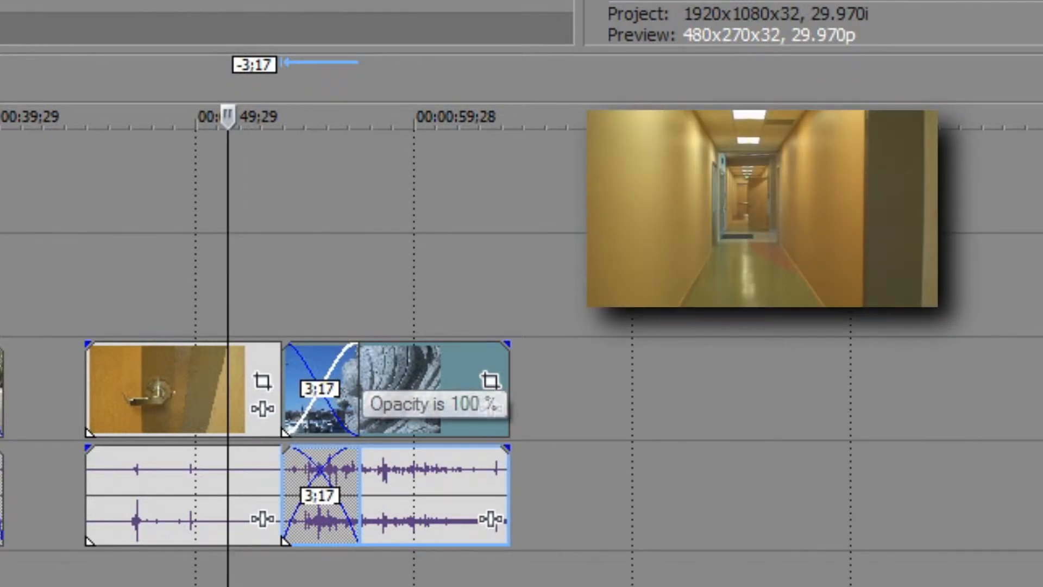
pyautogui.press('space')
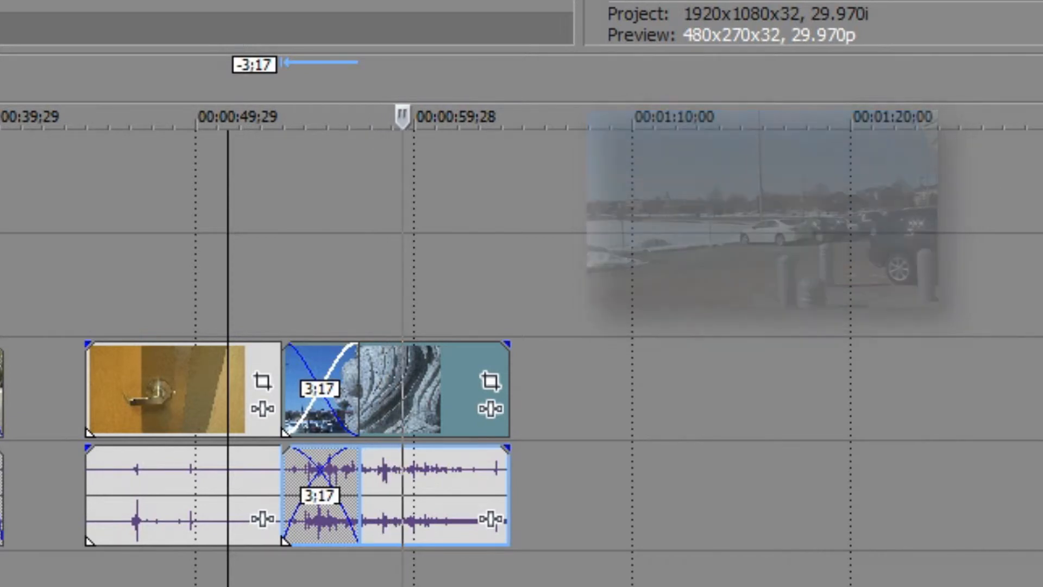
pyautogui.press('space')
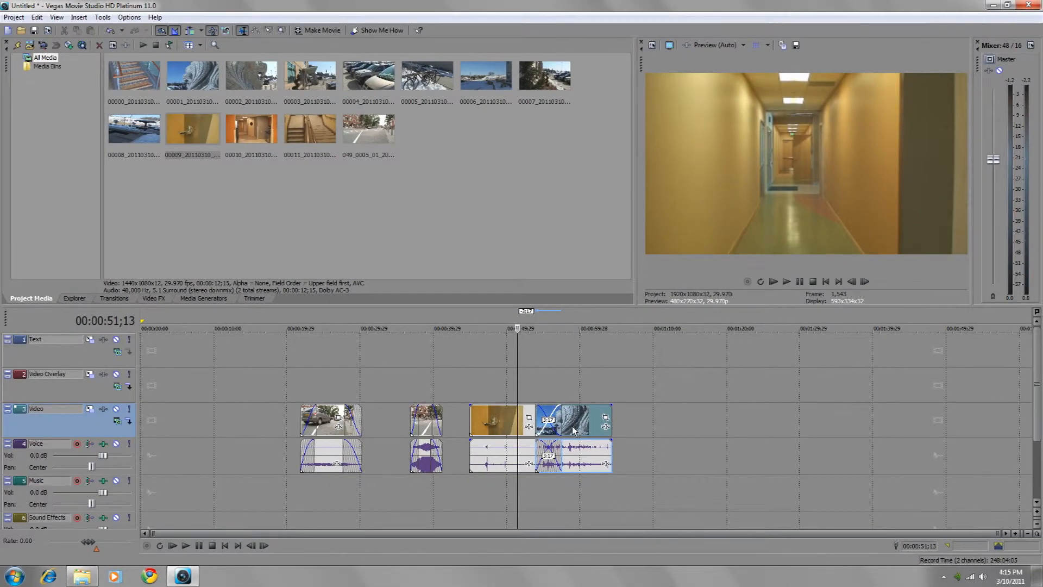
# - Apply the Page Peel transition preset "Top-Left, Medium Fold" to the door and statue clips' crossfade, and preview it
pyautogui.click(119, 297)
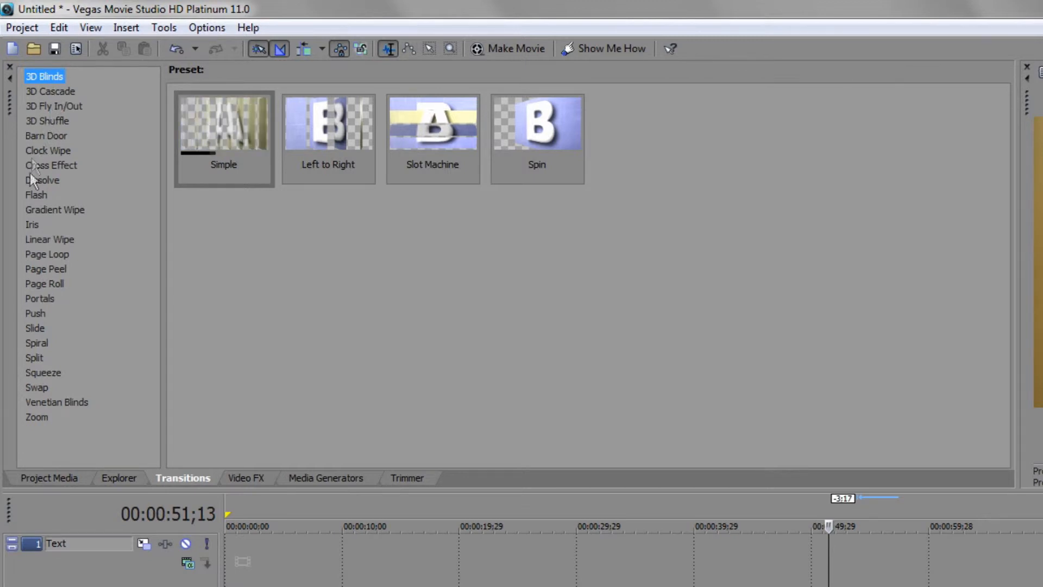
pyautogui.click(38, 268)
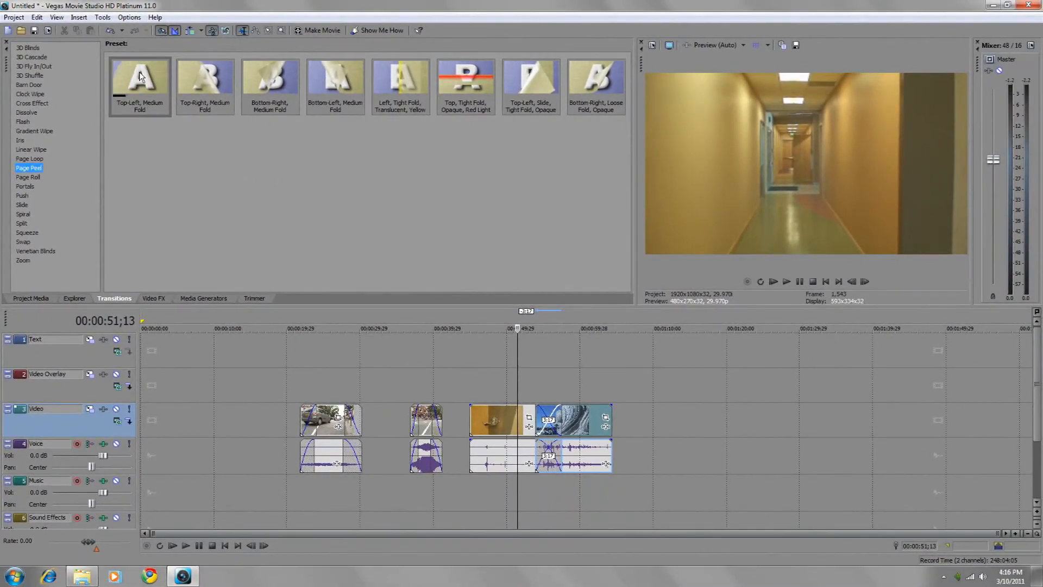
pyautogui.click(140, 76)
pyautogui.moveTo(380, 330); pyautogui.dragTo(553, 418)
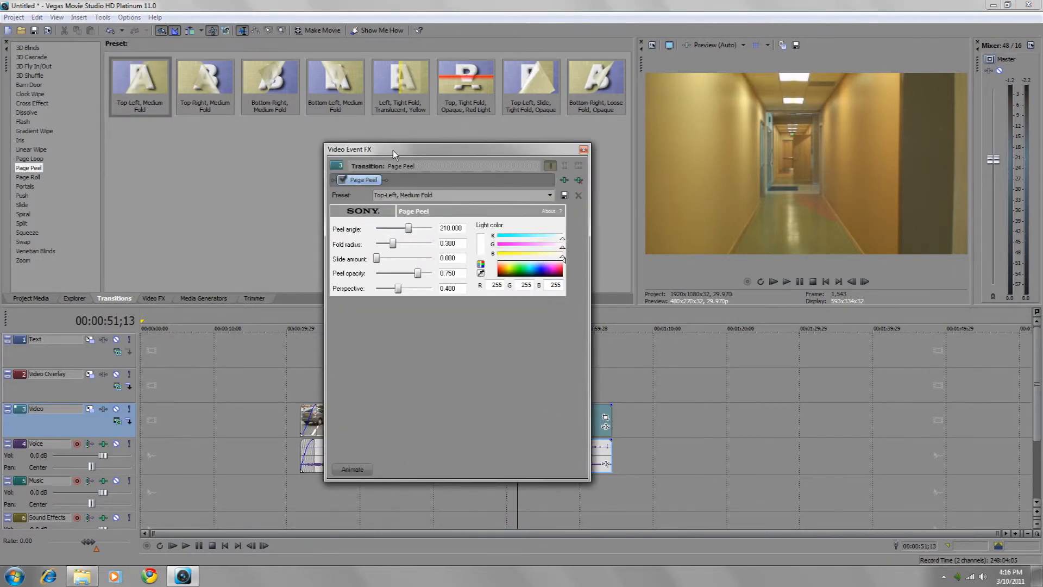
pyautogui.moveTo(393, 150); pyautogui.dragTo(341, 152)
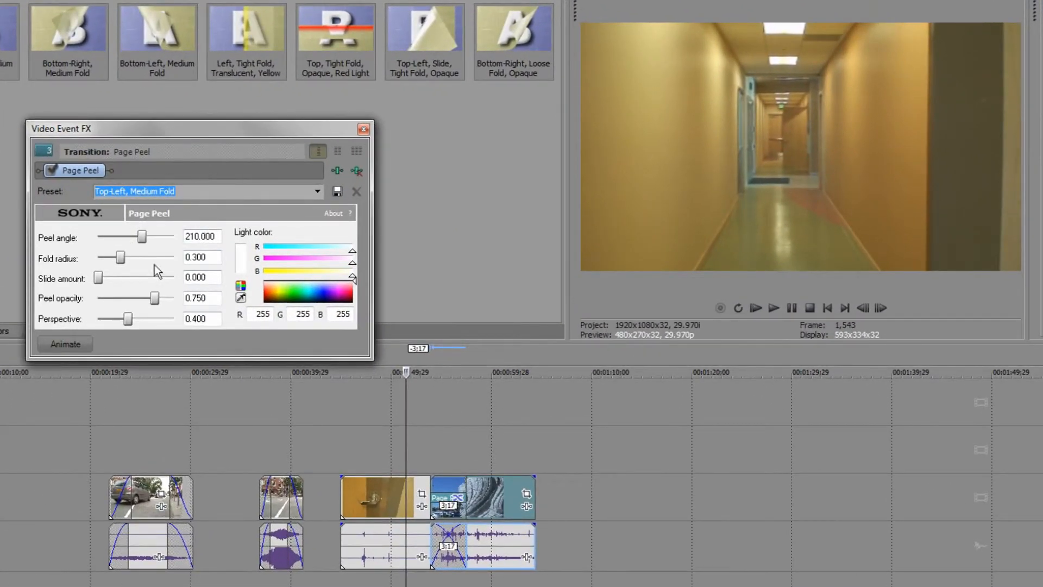
pyautogui.click(364, 128)
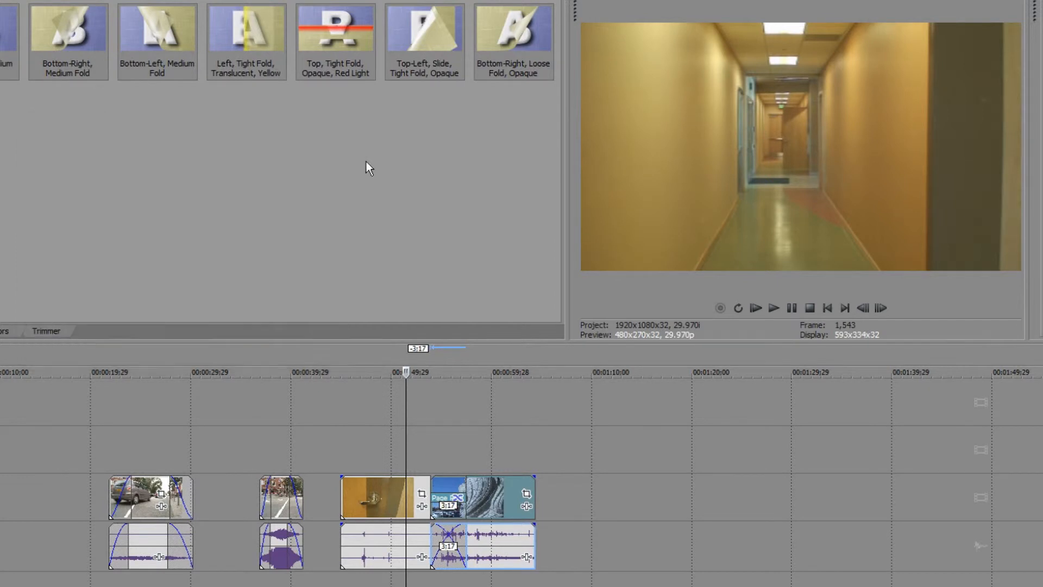
pyautogui.click(776, 308)
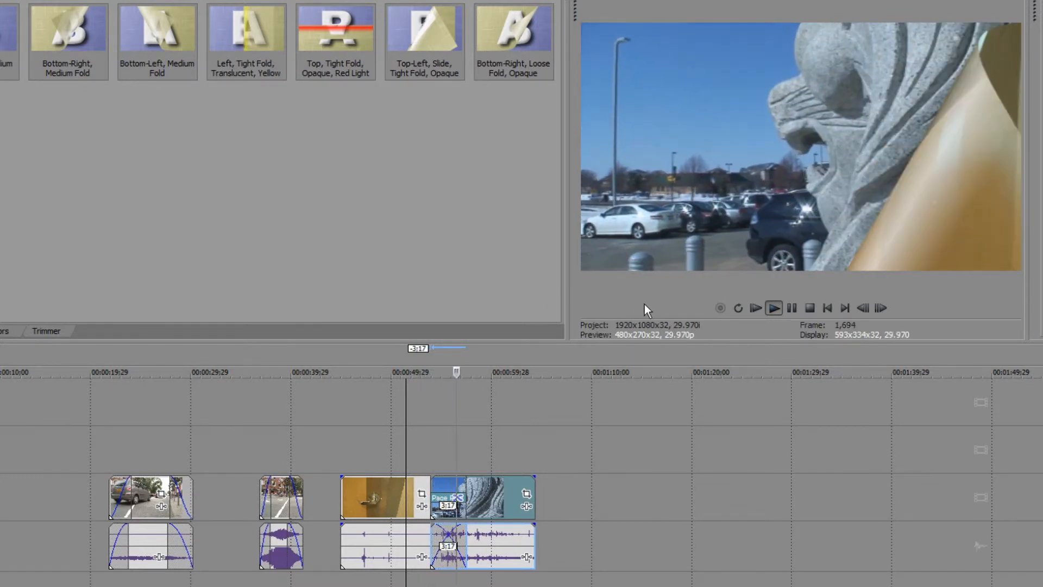
pyautogui.click(812, 307)
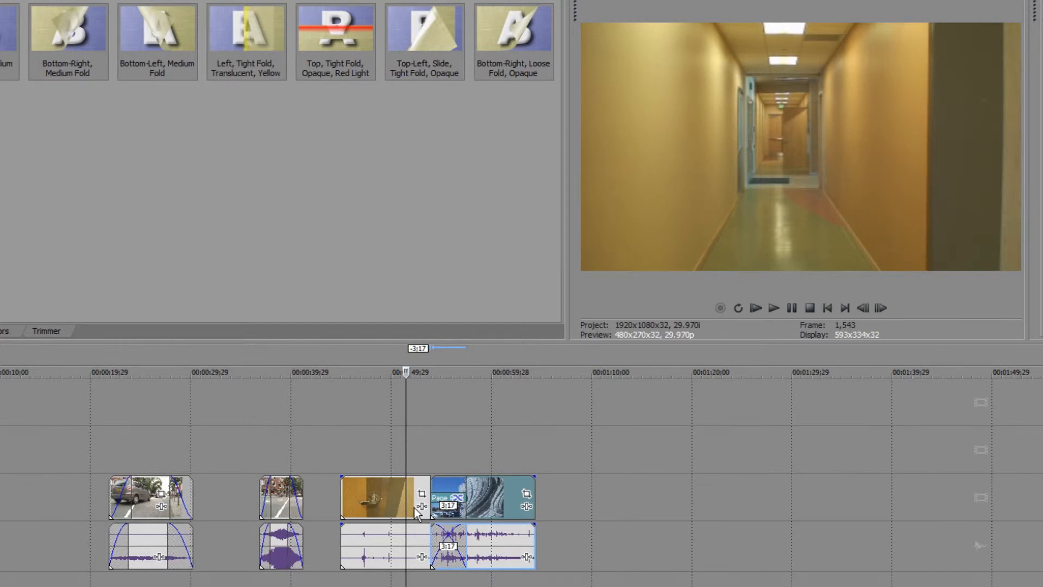
# - Add a video fade-in of about 1;21 to the door clip's start and a similar fade-out to the statue clip's end
pyautogui.moveTo(341, 475); pyautogui.dragTo(358, 476)
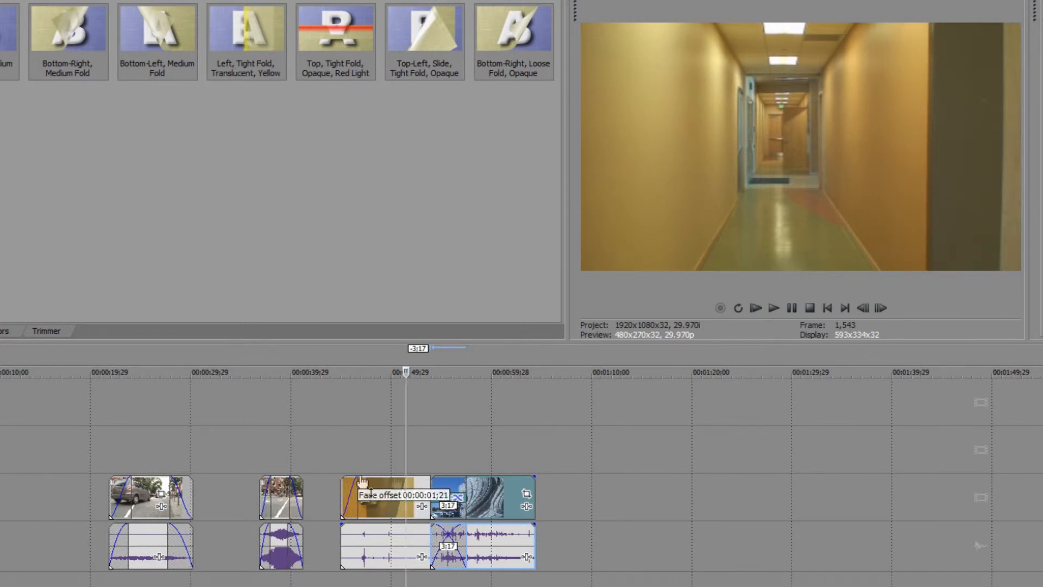
pyautogui.moveTo(535, 477); pyautogui.dragTo(520, 477)
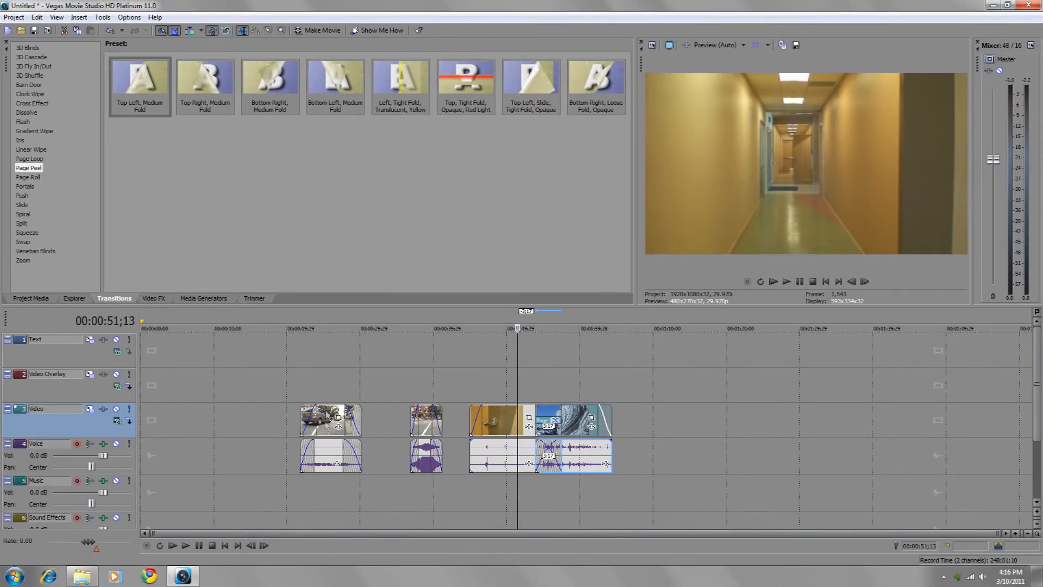
# - Cut the car clip and paste it at about 1:10 on the Video track, and overlap its start onto the statue clip's end
pyautogui.rightClick(329, 418)
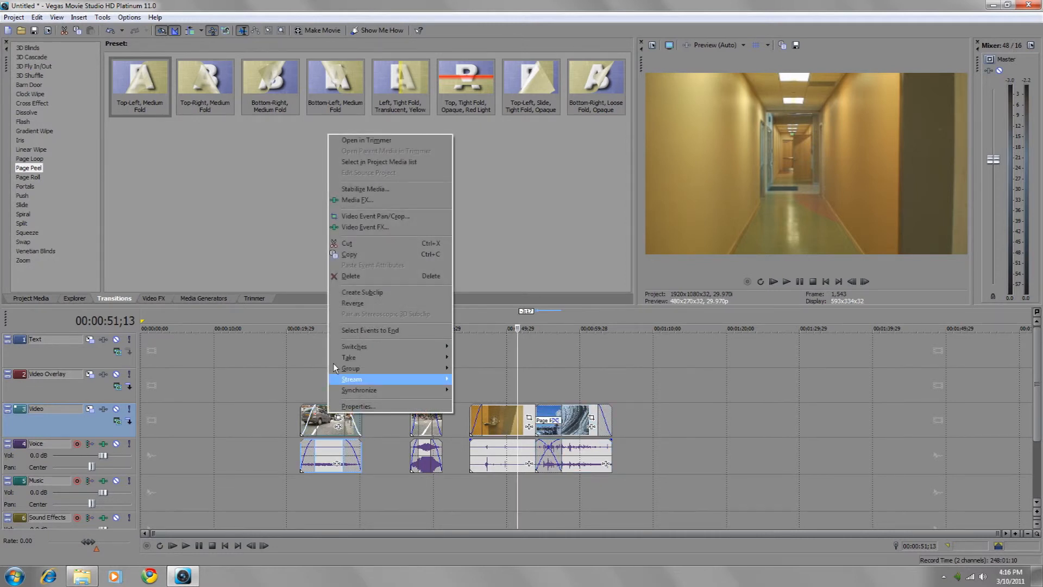
pyautogui.click(357, 245)
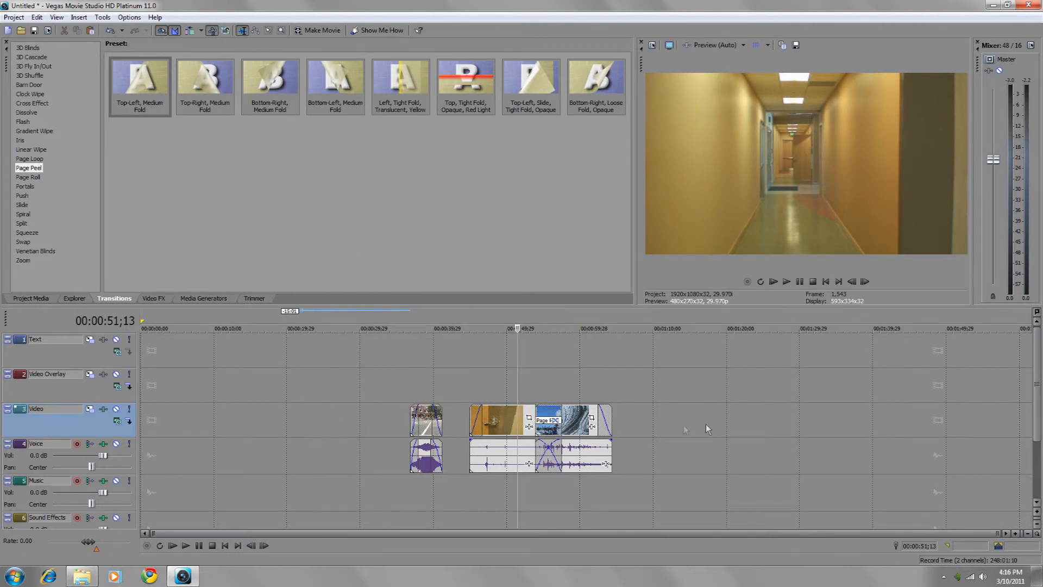
pyautogui.click(654, 418)
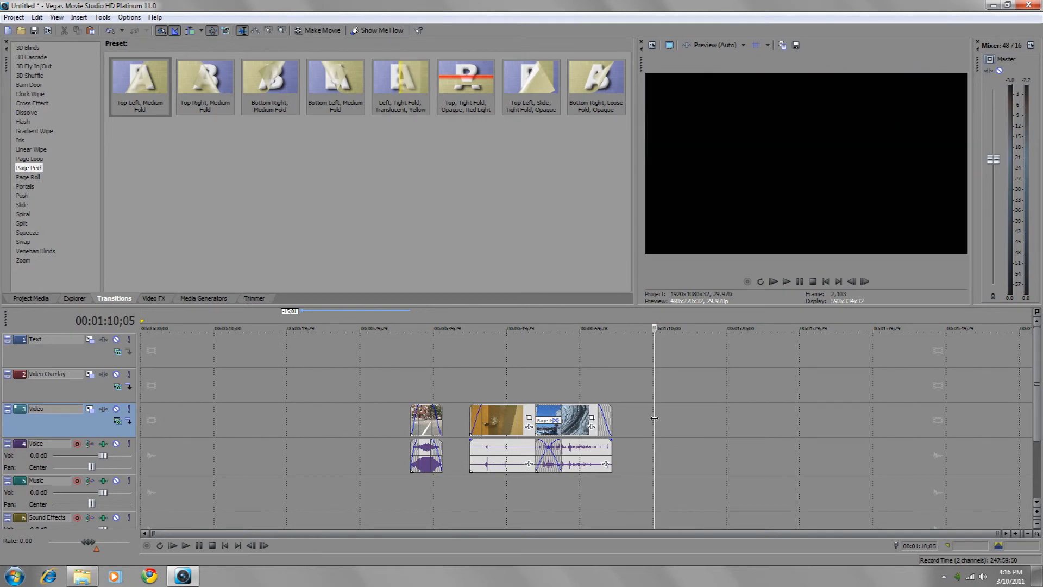
pyautogui.rightClick(654, 419)
pyautogui.click(695, 424)
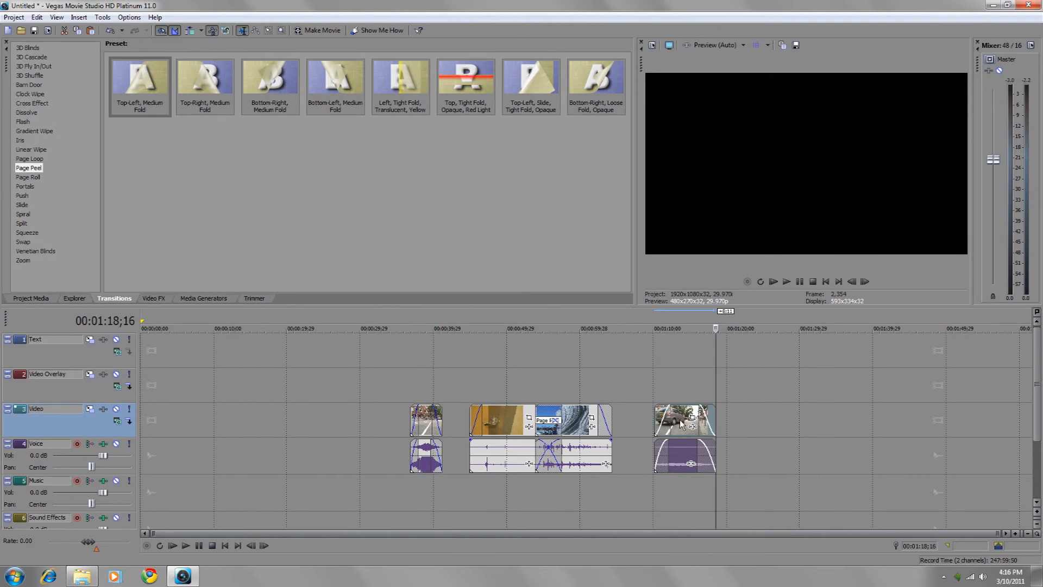
pyautogui.moveTo(681, 418); pyautogui.dragTo(621, 429)
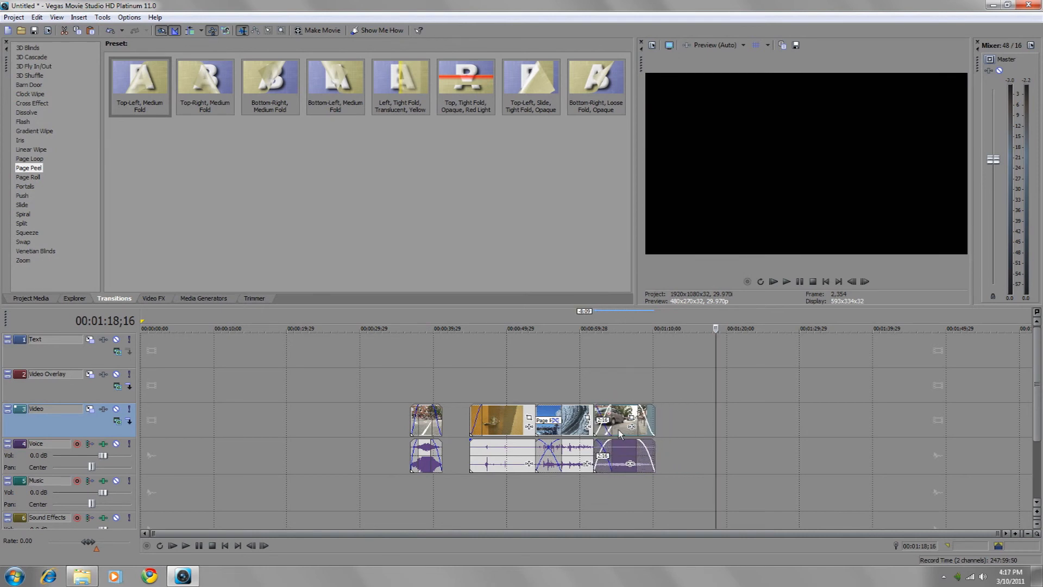